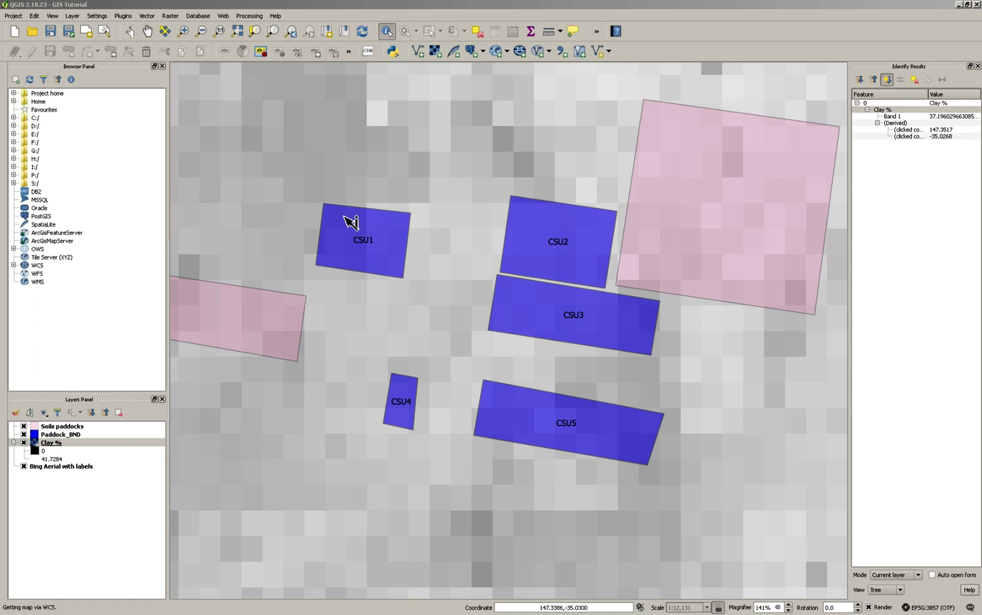
- Identify the Clay % raster values at several points inside the large soils paddock east of CSU2
{"action": "left_click", "coordinate": [395, 38]}
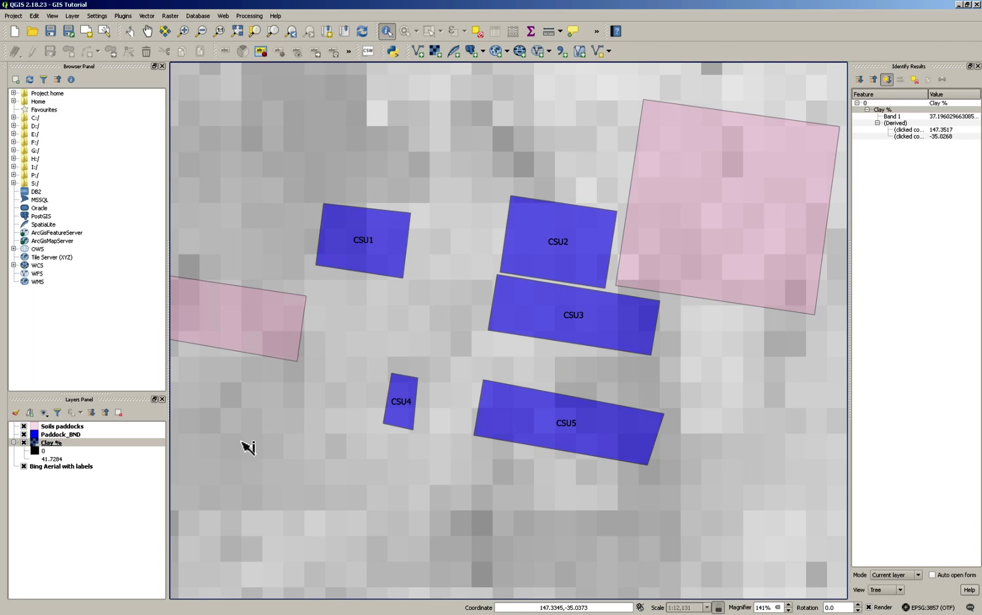
{"action": "left_click", "coordinate": [70, 448]}
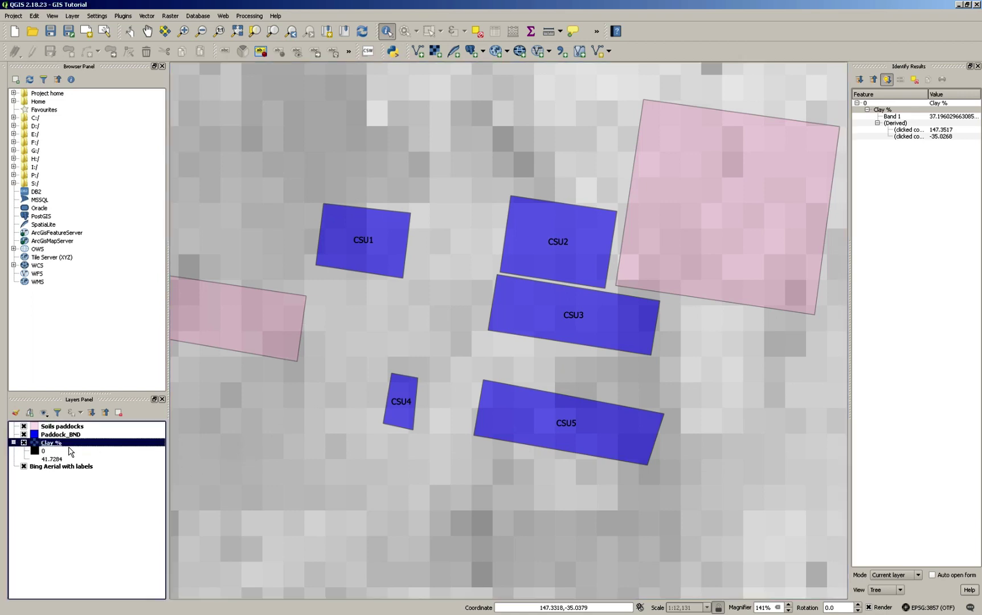
{"action": "left_click", "coordinate": [781, 149]}
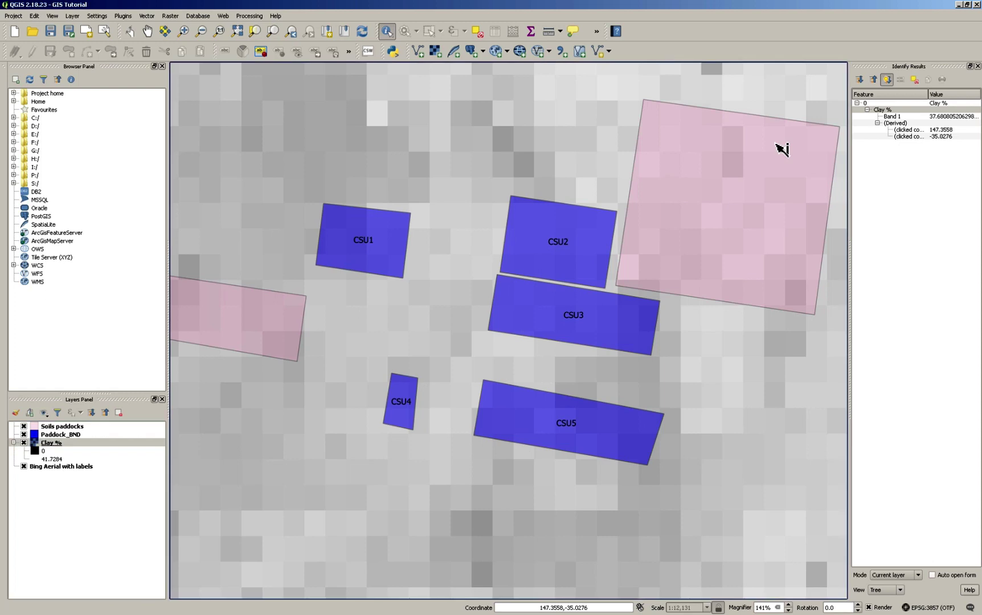
{"action": "left_click", "coordinate": [779, 165]}
{"action": "left_click", "coordinate": [781, 216]}
{"action": "left_click", "coordinate": [783, 236]}
{"action": "left_click", "coordinate": [721, 176]}
{"action": "left_click", "coordinate": [752, 161]}
{"action": "left_click", "coordinate": [799, 174]}
{"action": "left_click", "coordinate": [802, 190]}
{"action": "left_click", "coordinate": [765, 202]}
{"action": "left_click", "coordinate": [730, 239]}
{"action": "left_click", "coordinate": [693, 274]}
- Sample the Clay % values at points outside the paddocks, north of CSU2 and around the large eastern soils paddock
{"action": "left_click", "coordinate": [561, 127]}
{"action": "left_click", "coordinate": [559, 102]}
{"action": "left_click", "coordinate": [512, 141]}
{"action": "left_click", "coordinate": [738, 91]}
{"action": "left_click", "coordinate": [621, 110]}
{"action": "left_click", "coordinate": [719, 333]}
{"action": "left_click", "coordinate": [784, 357]}
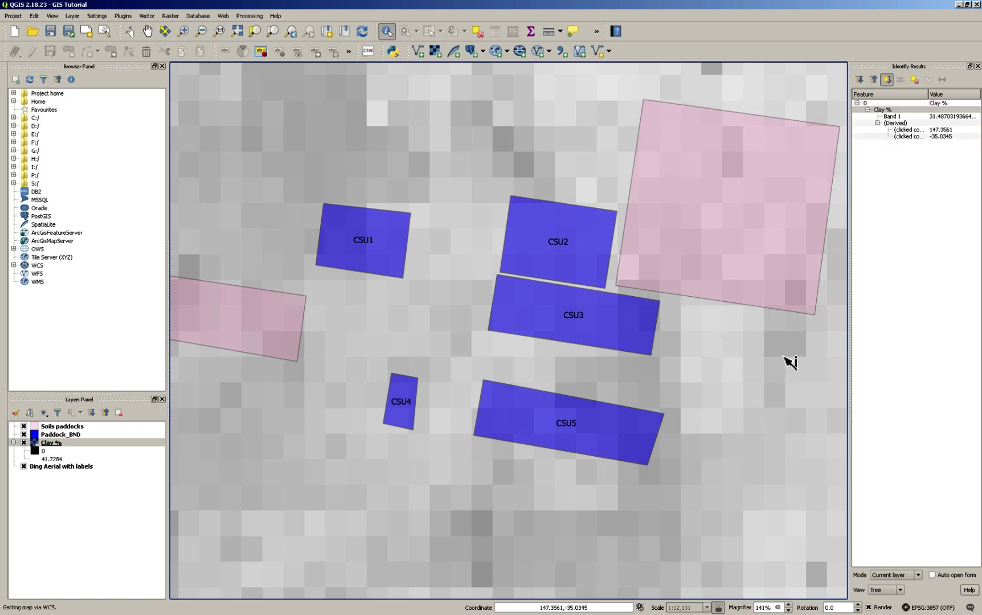
{"action": "left_click", "coordinate": [718, 322]}
- Switch to the Climate Data Online page, then to the AGS107_Tut4 Excel workbook, and review the wheat, canola and lupin yields in F11:F13
{"action": "key", "text": "alt+Tab"}
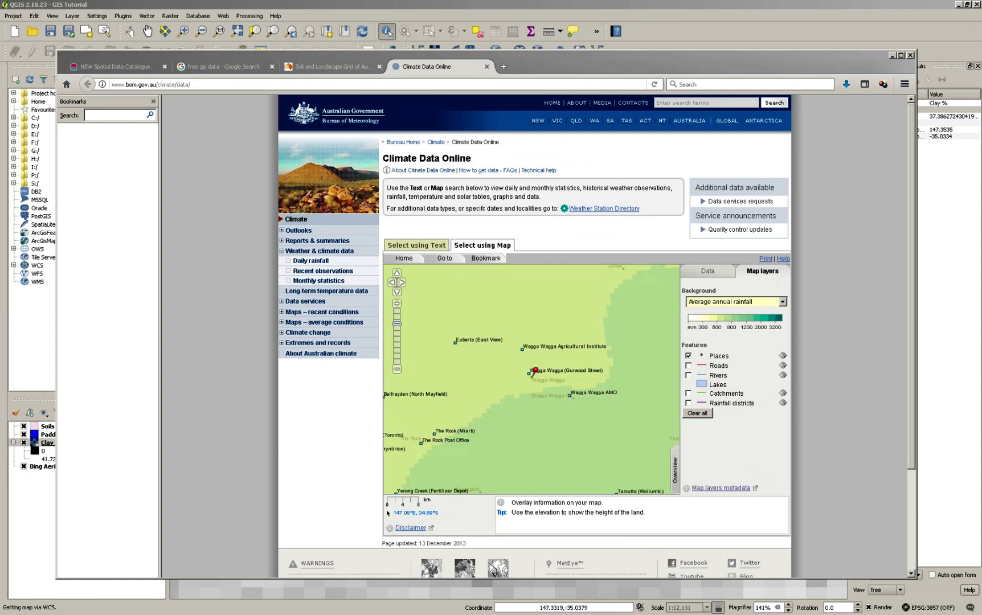
{"action": "key", "text": "alt+Tab"}
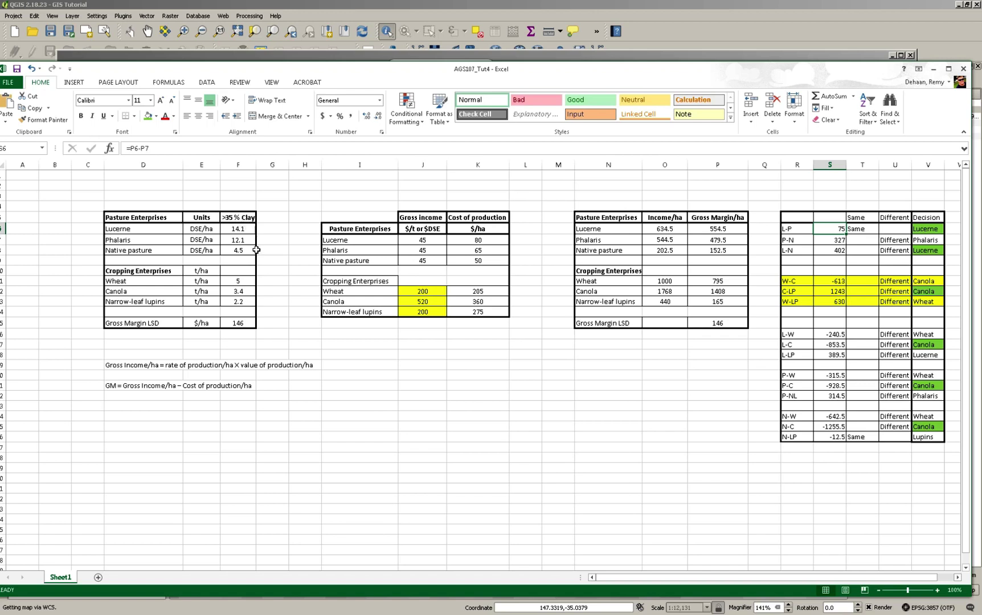
{"action": "left_click", "coordinate": [250, 284]}
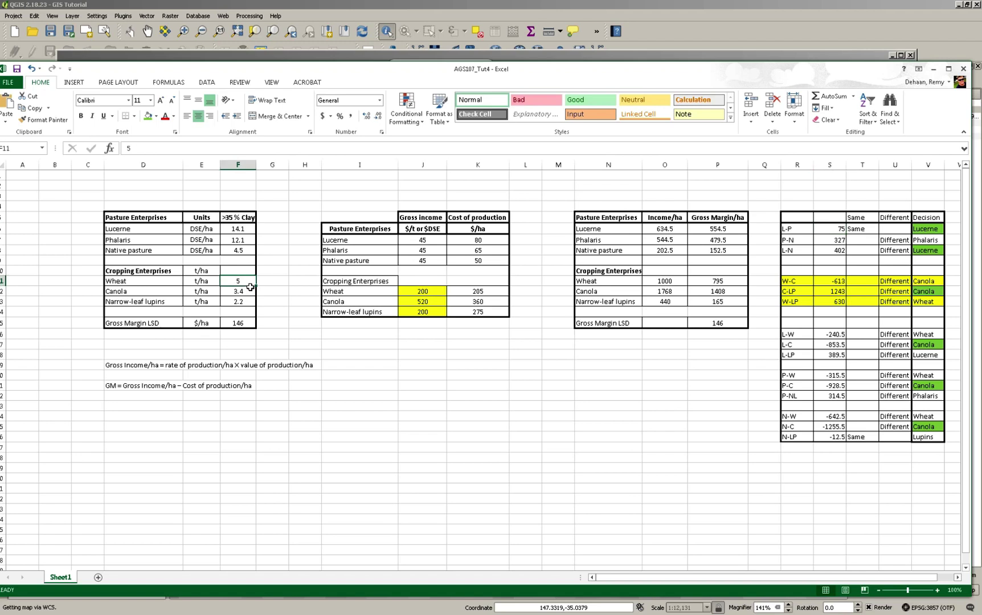
{"action": "left_click", "coordinate": [250, 296]}
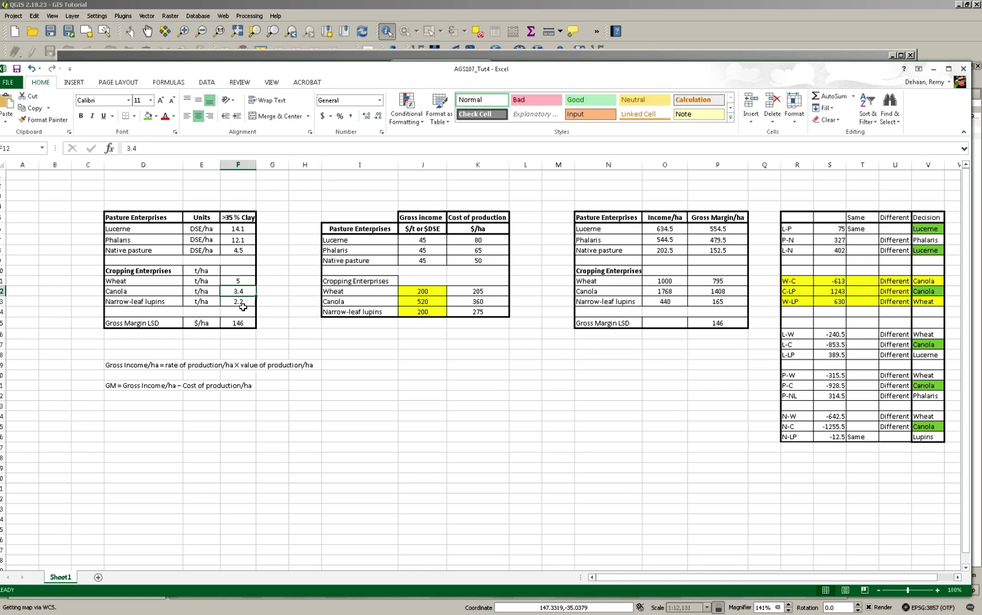
{"action": "left_click", "coordinate": [247, 306]}
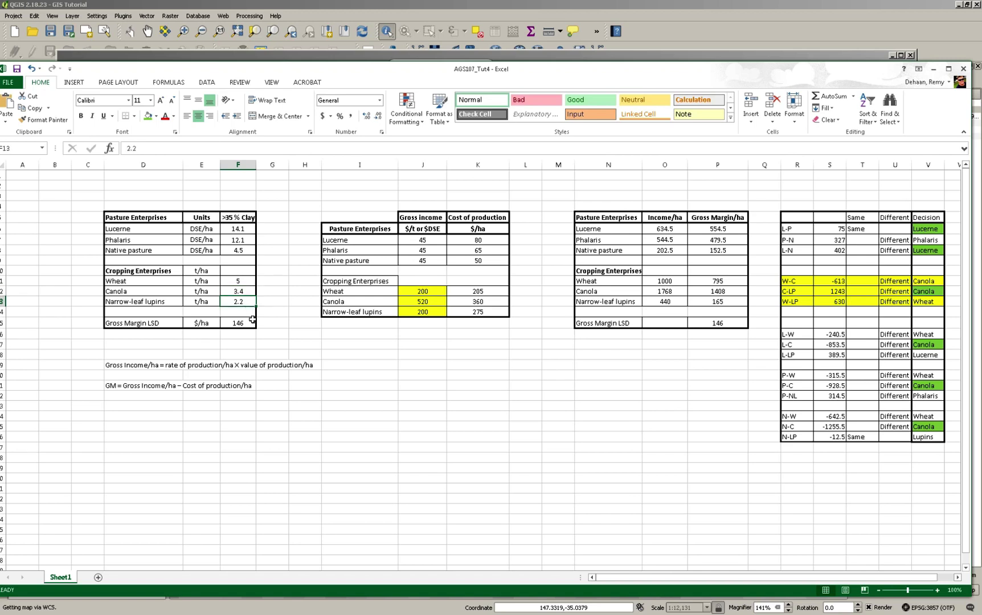
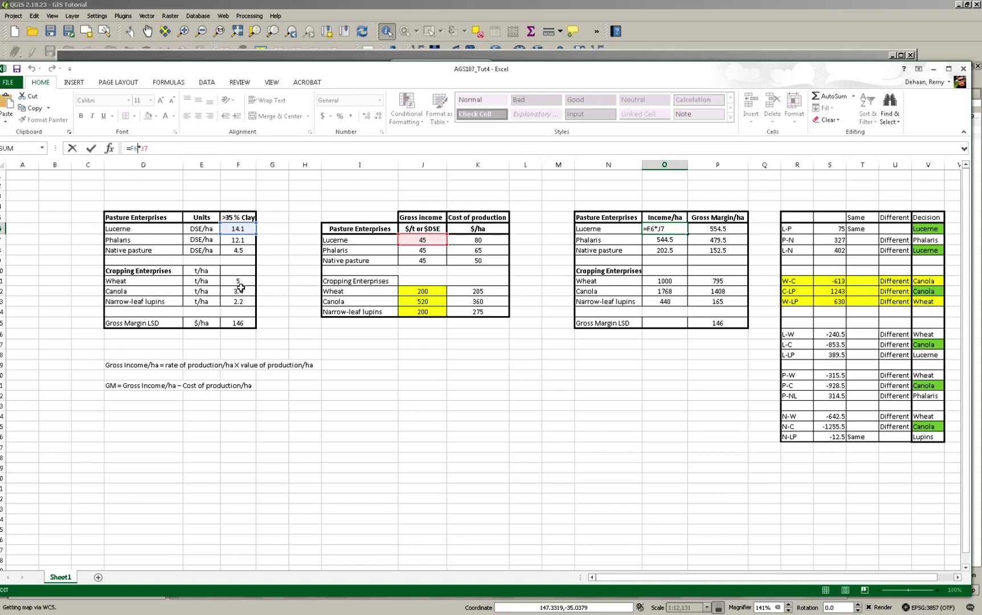
- Close the lucerne income formula and check that wheat's income formula in O11 references its yield and its gross income price
{"action": "key", "text": "Return"}
{"action": "left_click", "coordinate": [411, 296]}
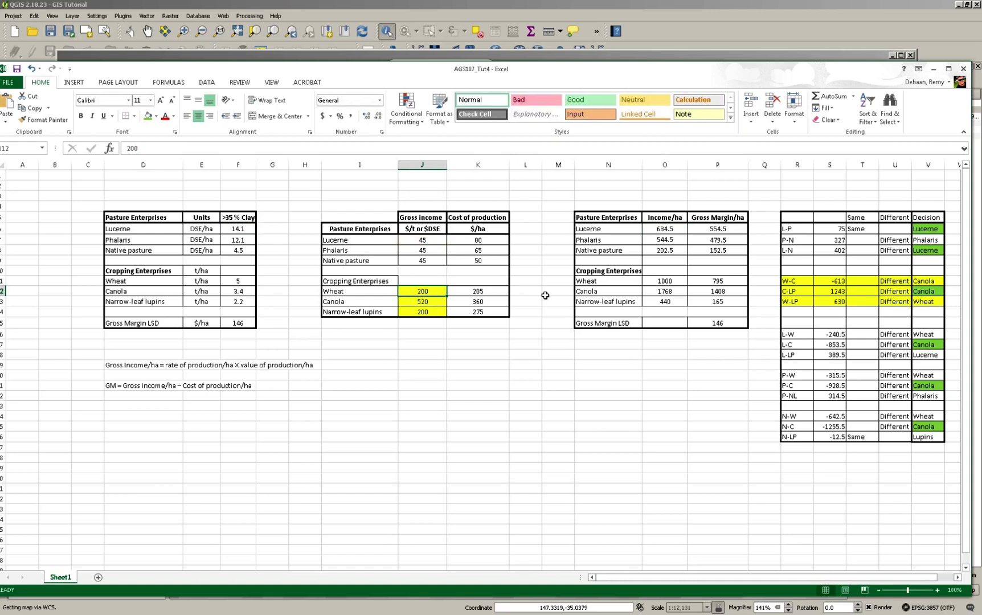
{"action": "left_click", "coordinate": [660, 283]}
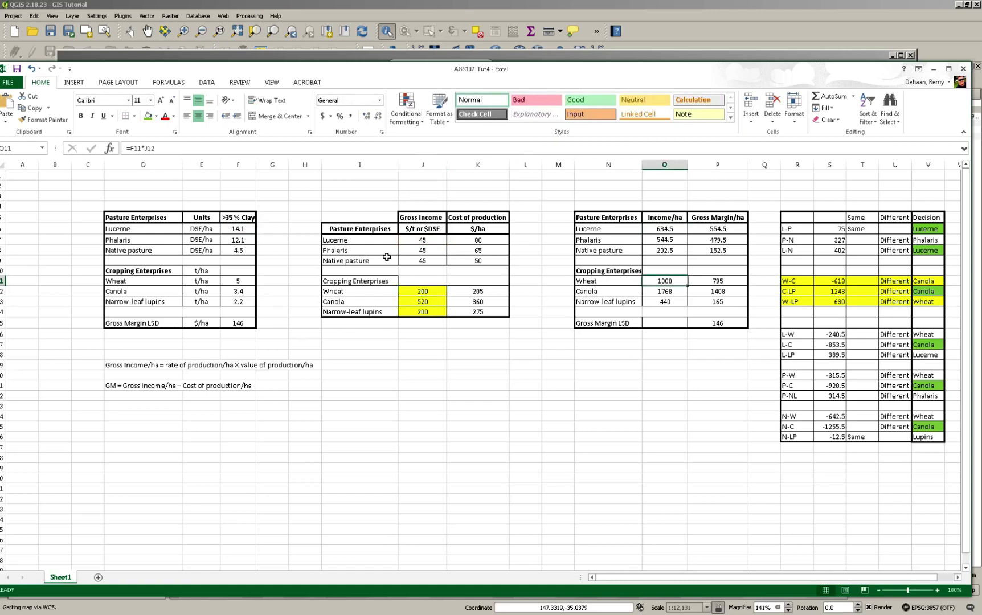
{"action": "left_click", "coordinate": [130, 148]}
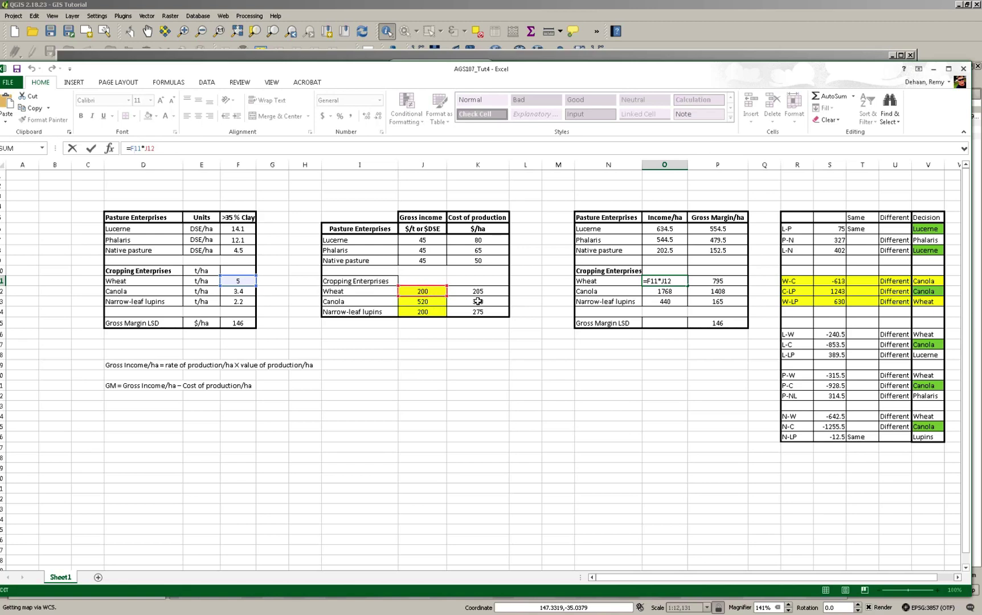
{"action": "key", "text": "ctrl+Return"}
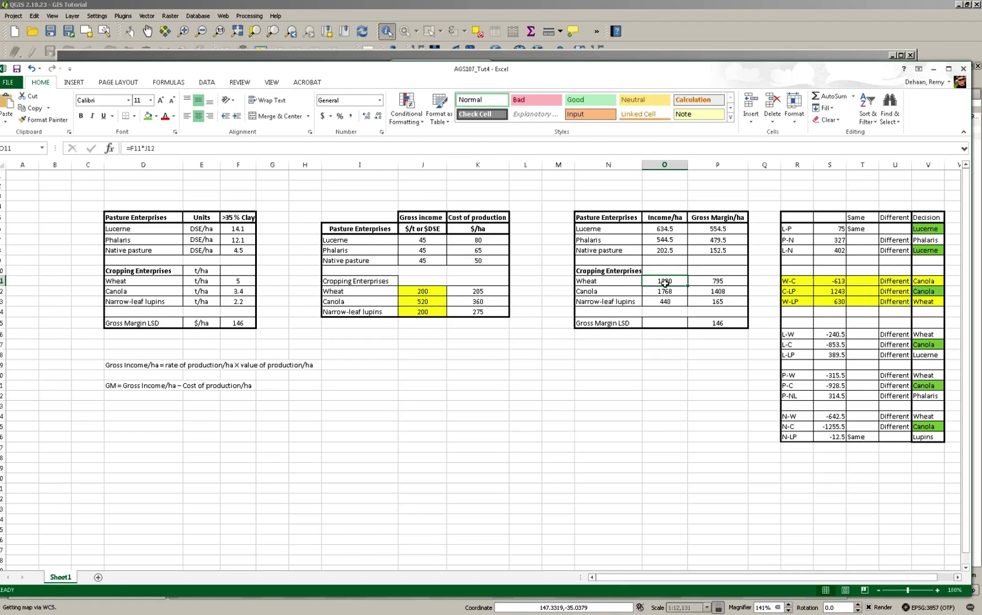
- Fill the wheat Income/ha formula in O11 down through canola and narrow-leaf lupins to O13
{"action": "left_click", "coordinate": [671, 294]}
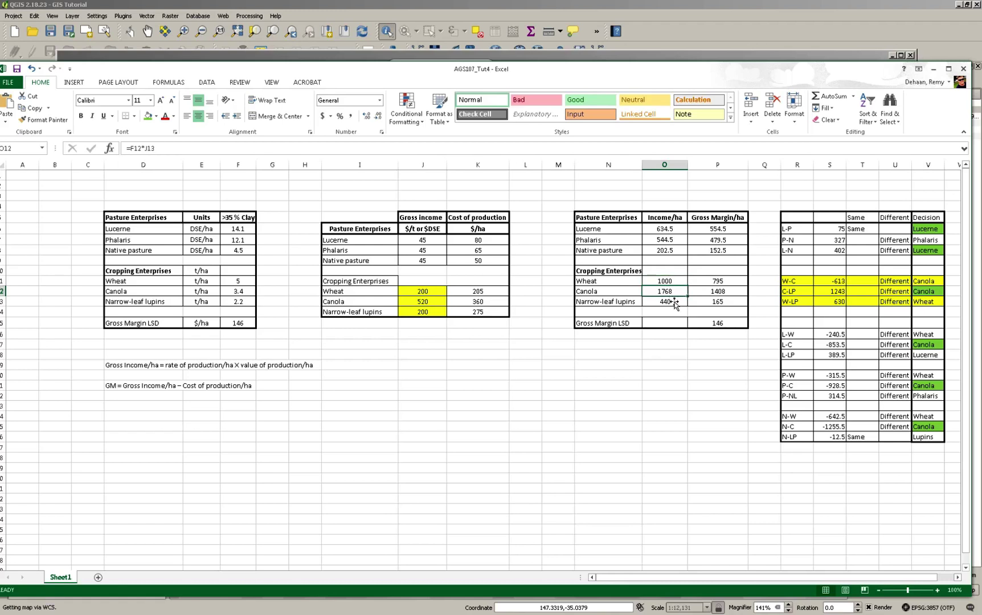
{"action": "left_click", "coordinate": [672, 286]}
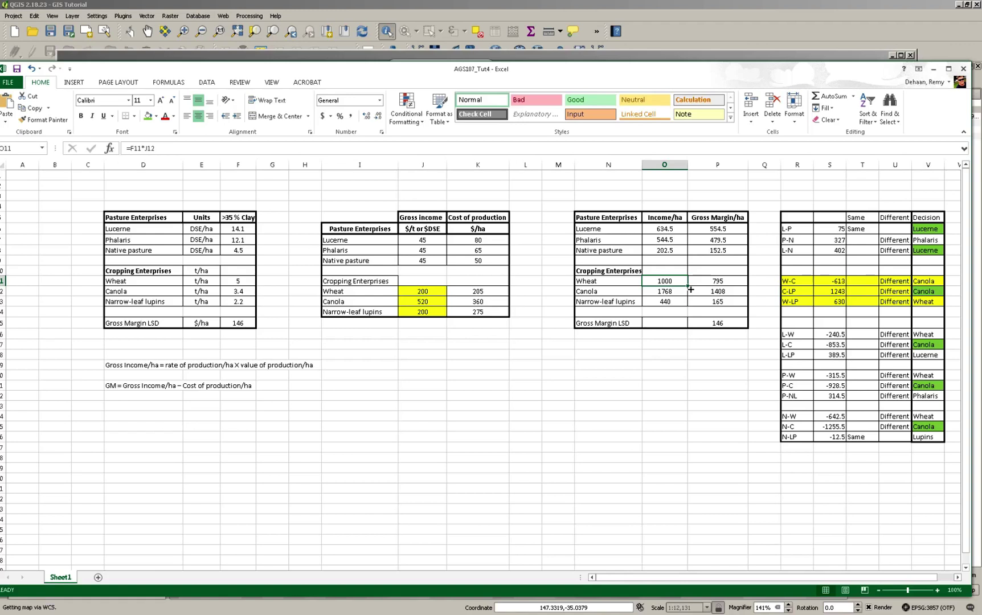
{"action": "left_click_drag", "start_coordinate": [690, 289], "coordinate": [689, 306]}
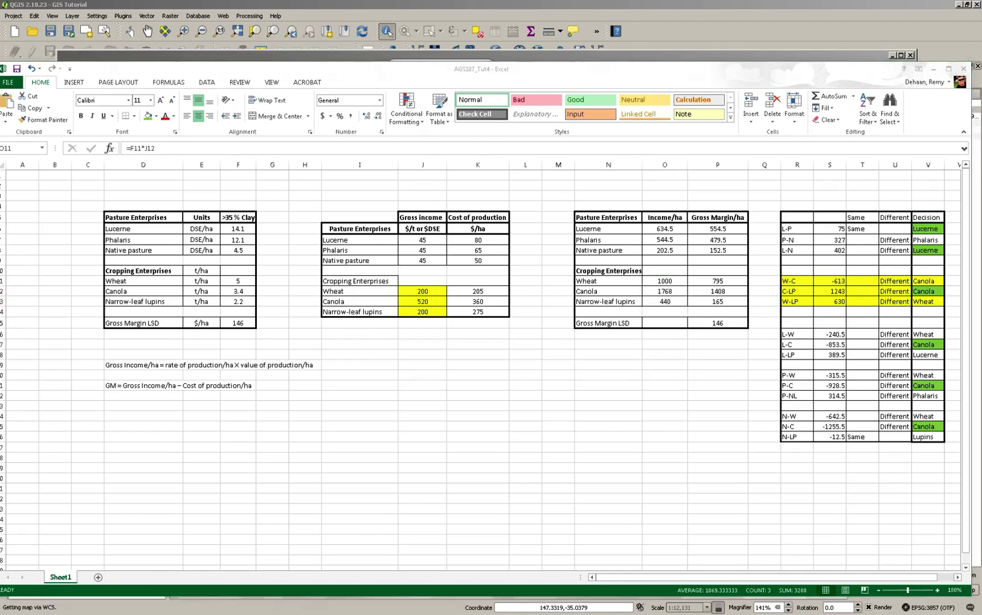
- Examine the Gross Margin/ha formulas for lucerne in P6 and native pasture in P8
{"action": "left_click", "coordinate": [727, 231]}
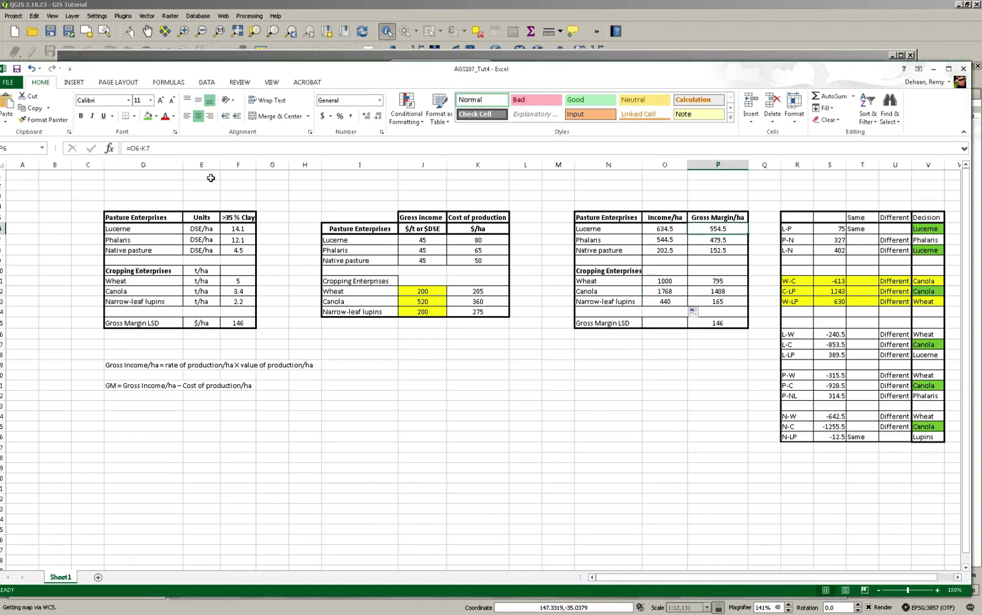
{"action": "left_click", "coordinate": [142, 150]}
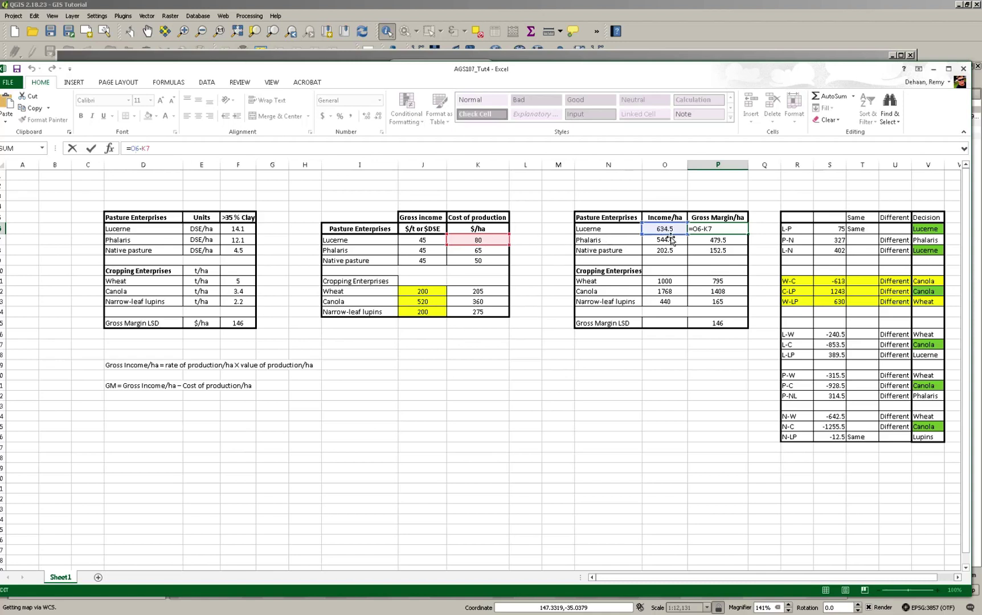
{"action": "key", "text": "ctrl+Return"}
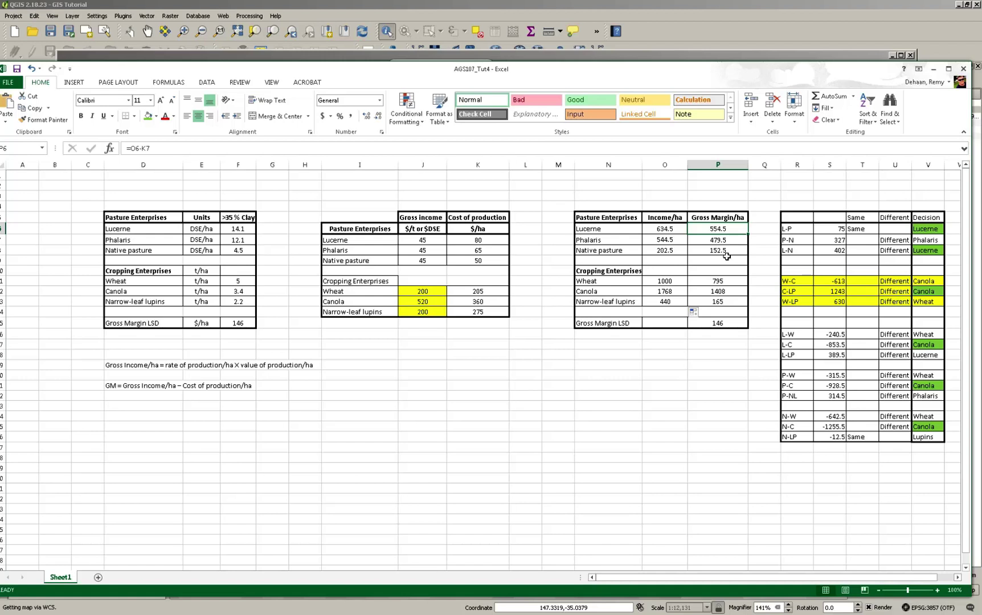
{"action": "left_click", "coordinate": [725, 255]}
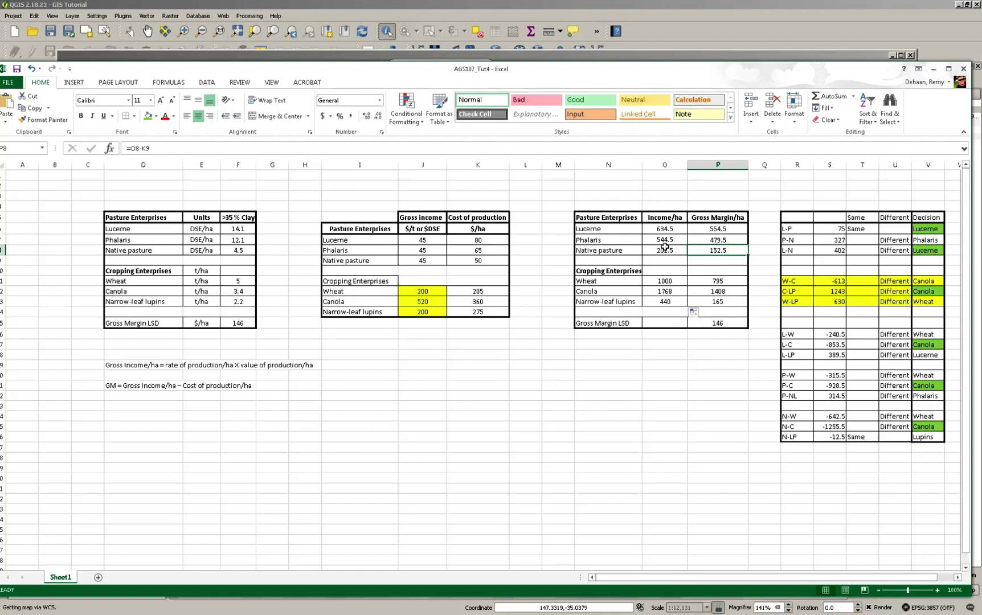
- Check the lucerne-phalaris gross margin difference formula in S6 and enter LSD as the heading in S5
{"action": "key", "text": "alt+Tab"}
{"action": "left_click", "coordinate": [840, 229]}
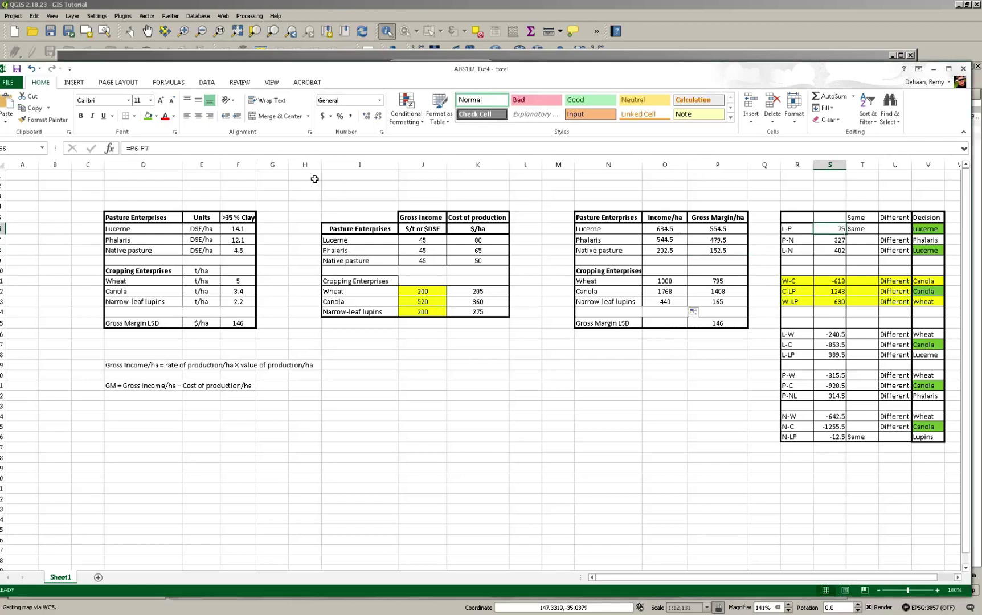
{"action": "left_click", "coordinate": [148, 148]}
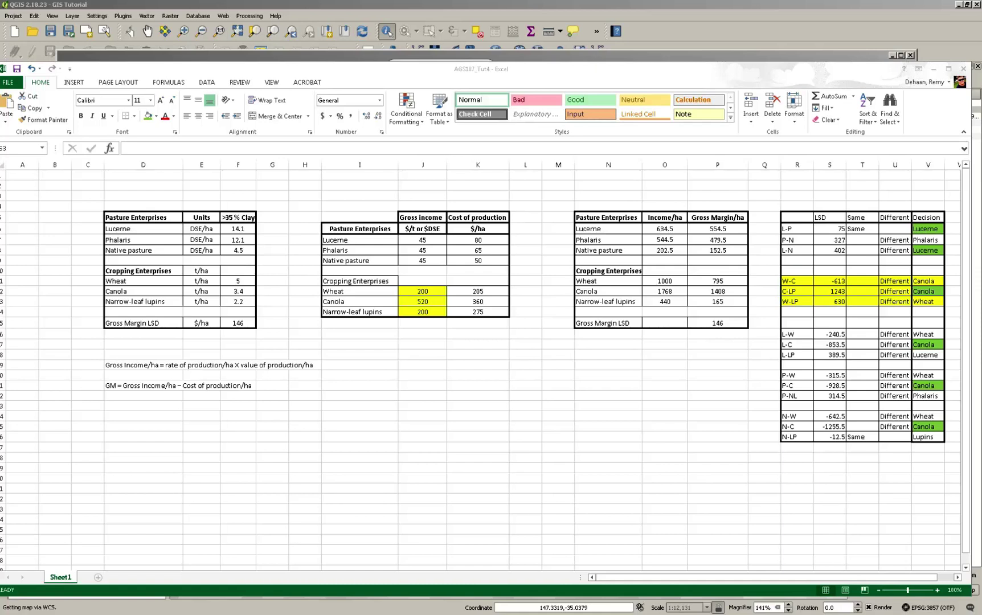
- Compare the Gross Margin LSD in P15 with the L-P difference in S6 and its classification in T6
{"action": "left_click", "coordinate": [725, 326]}
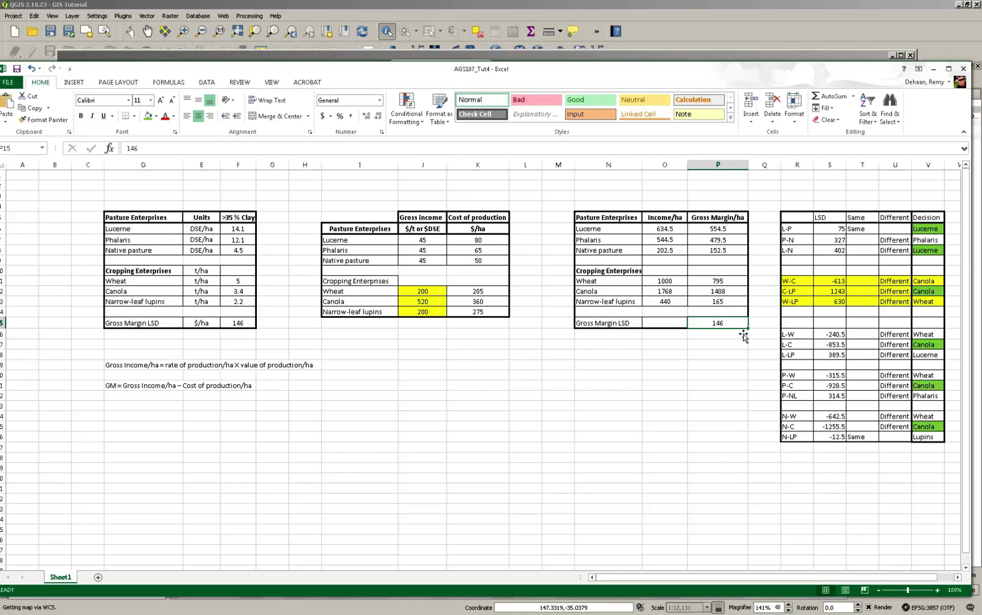
{"action": "left_click", "coordinate": [836, 234]}
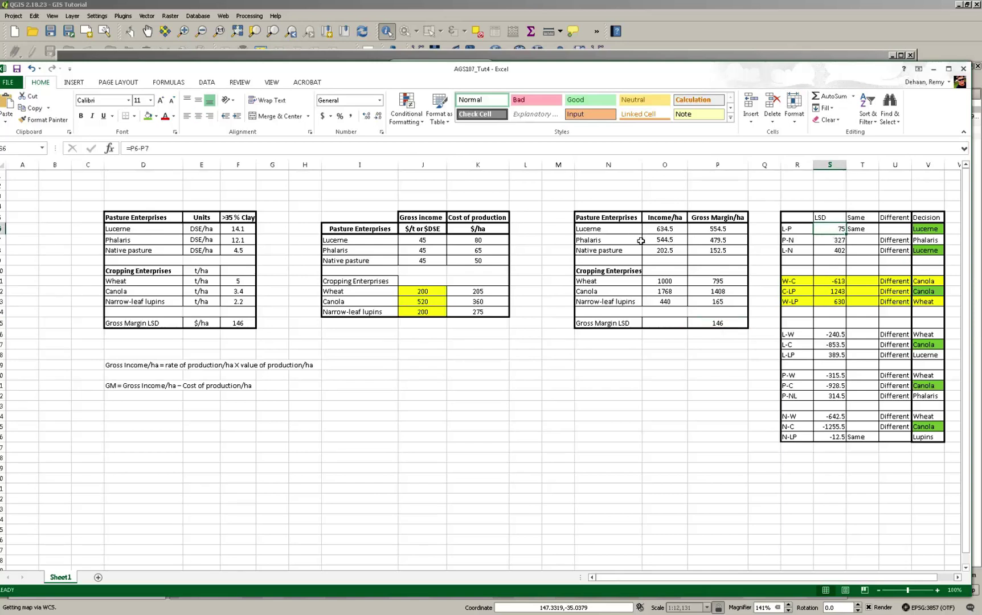
{"action": "left_click", "coordinate": [865, 234]}
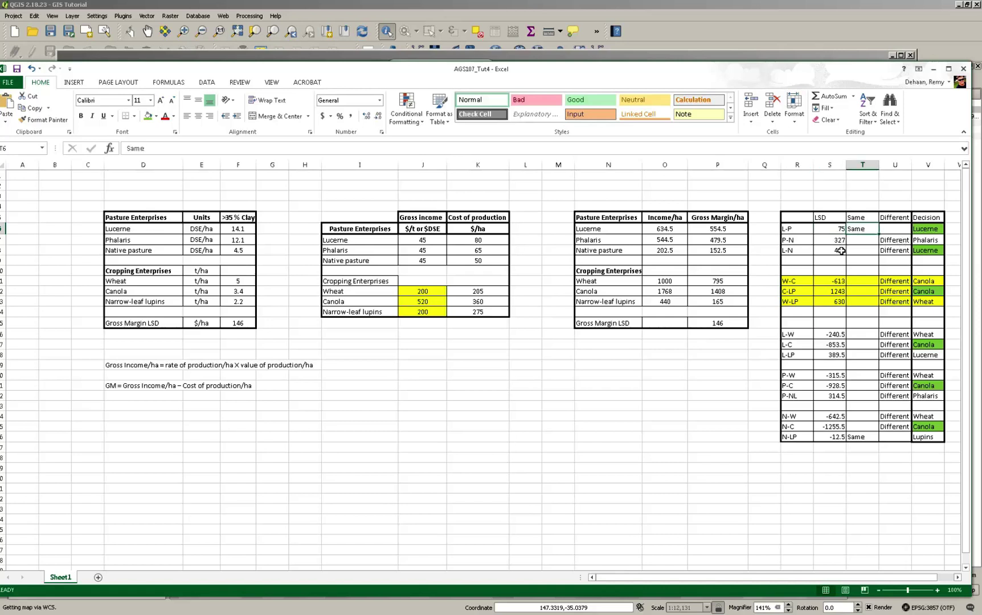